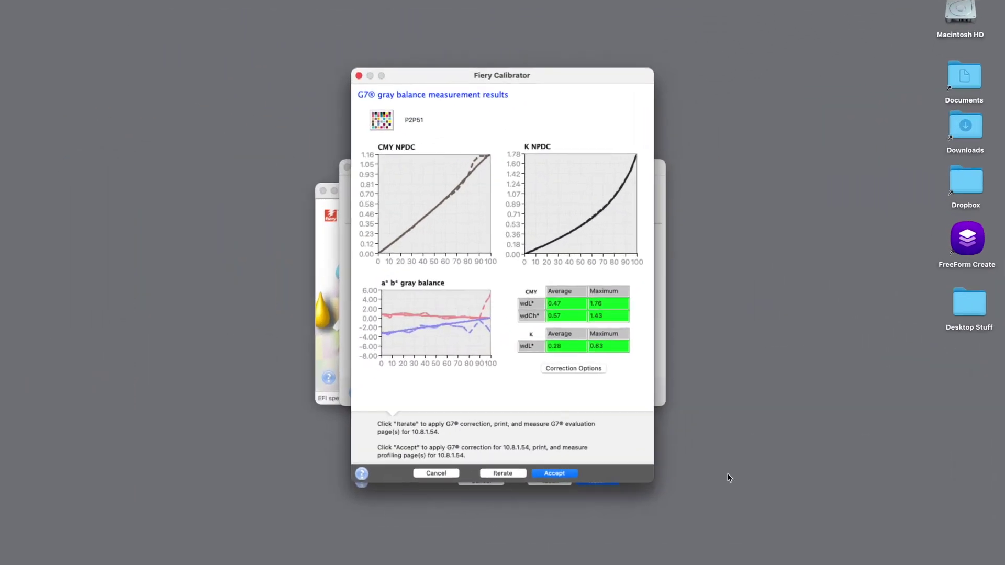
# Accept the G7 gray balance correction so profiling continues with the 928 (IT8.7/3) layout.
pyautogui.click(555, 474)
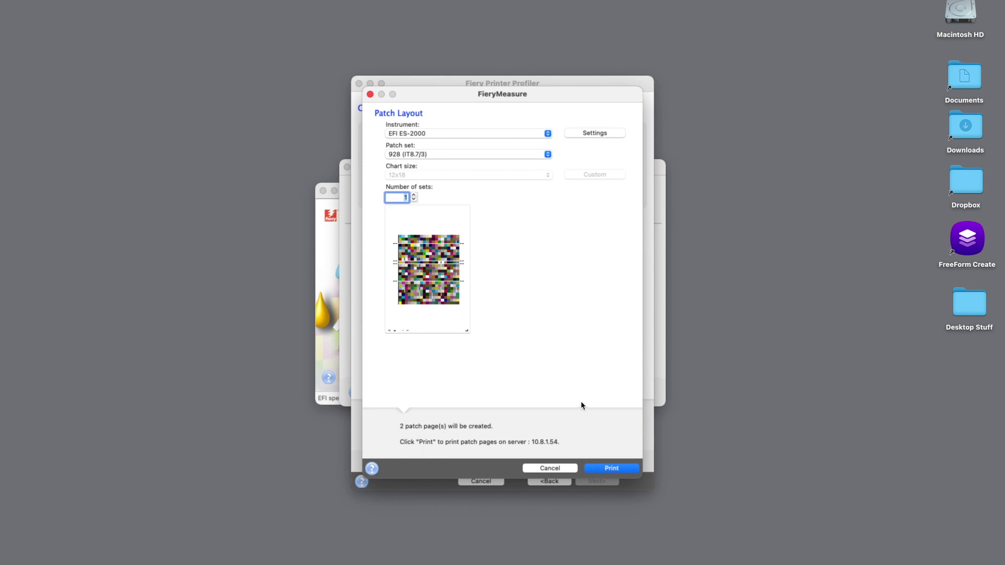
# Print the two-page 928 (IT8.7/3) patch chart using the EFI ES-2000 layout.
pyautogui.click(611, 468)
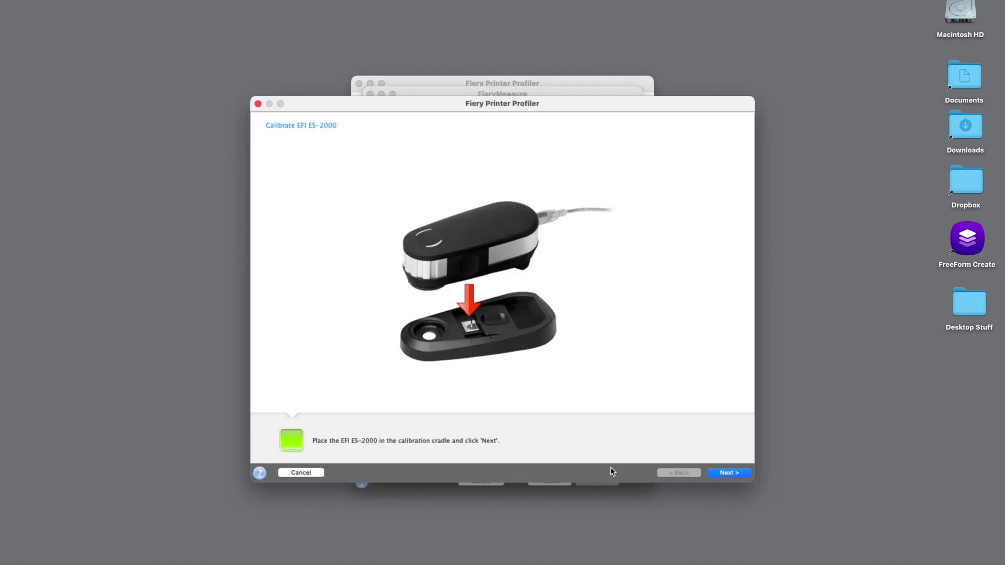
# Calibrate the ES-2000 and measure both chart pages, reaching a 0.7 average, 2.9 maximum delta E summary.
pyautogui.click(729, 473)
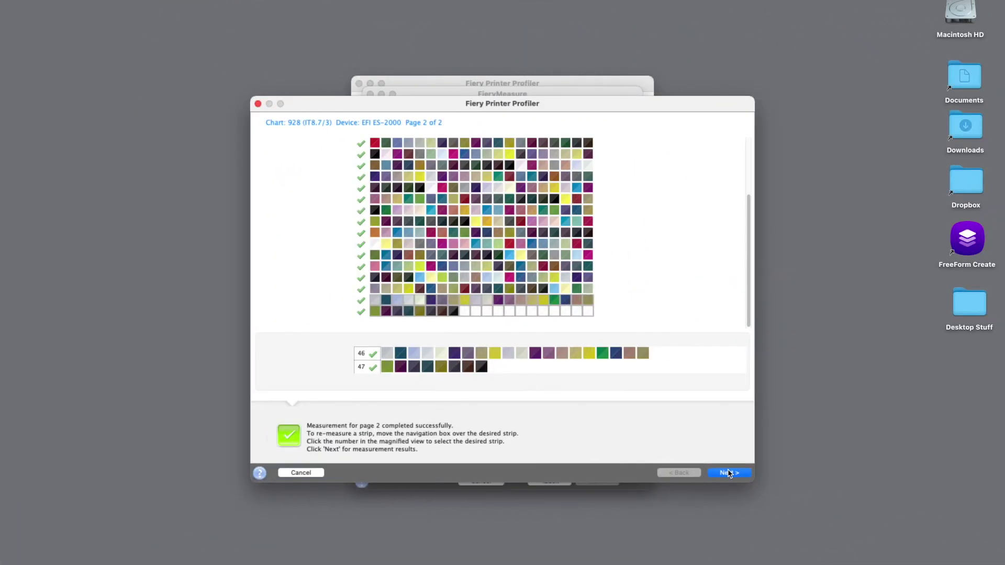
pyautogui.click(729, 474)
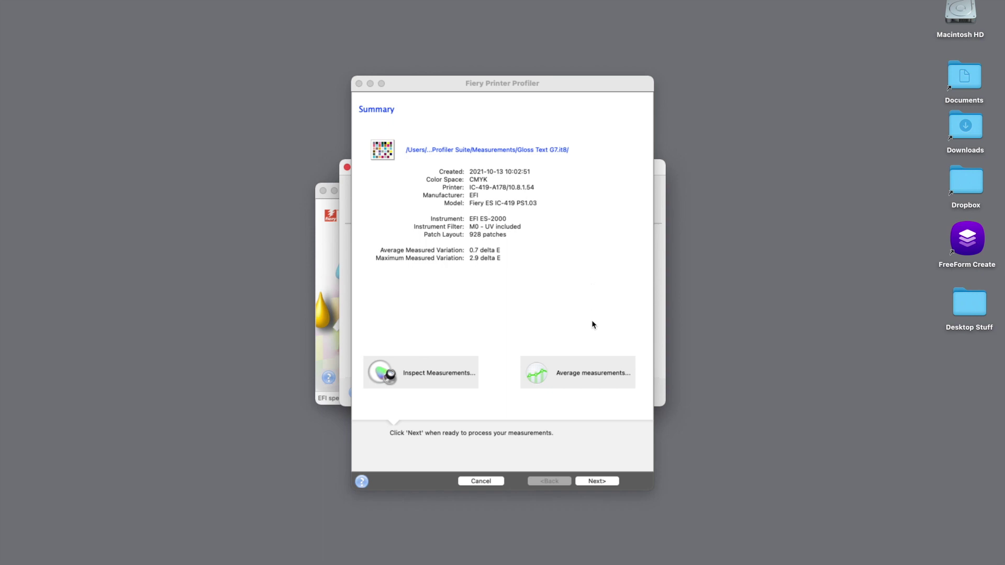
# Pass the 0.7 average ΔE summary and keep Gloss Text G7_temp settings to build the profile.
pyautogui.click(598, 482)
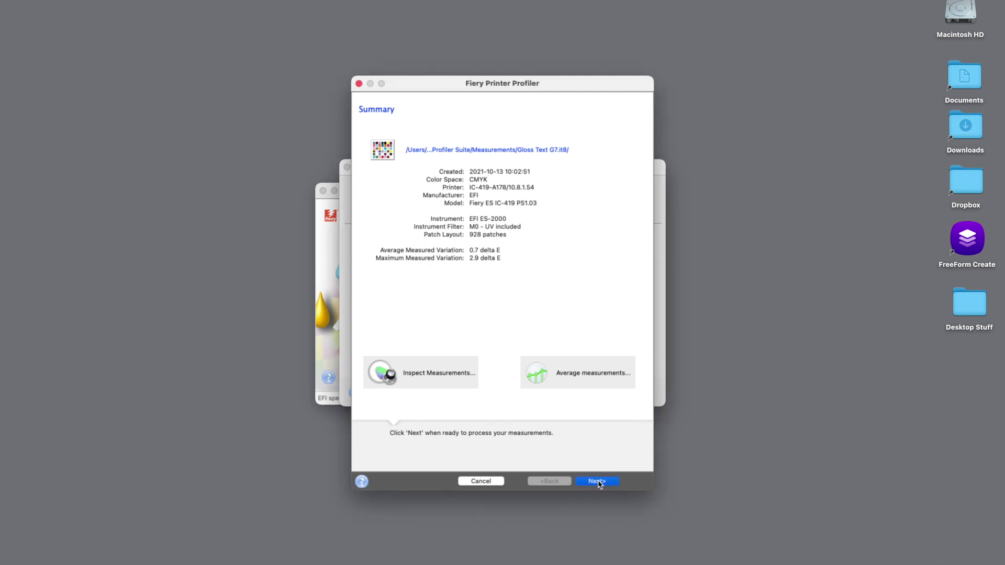
pyautogui.click(599, 482)
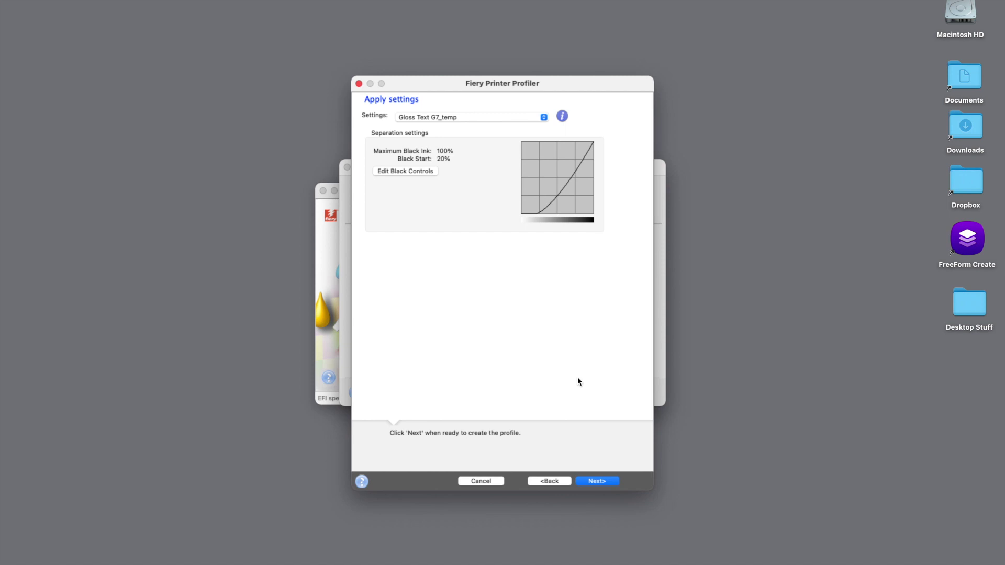
pyautogui.click(602, 483)
pyautogui.click(602, 482)
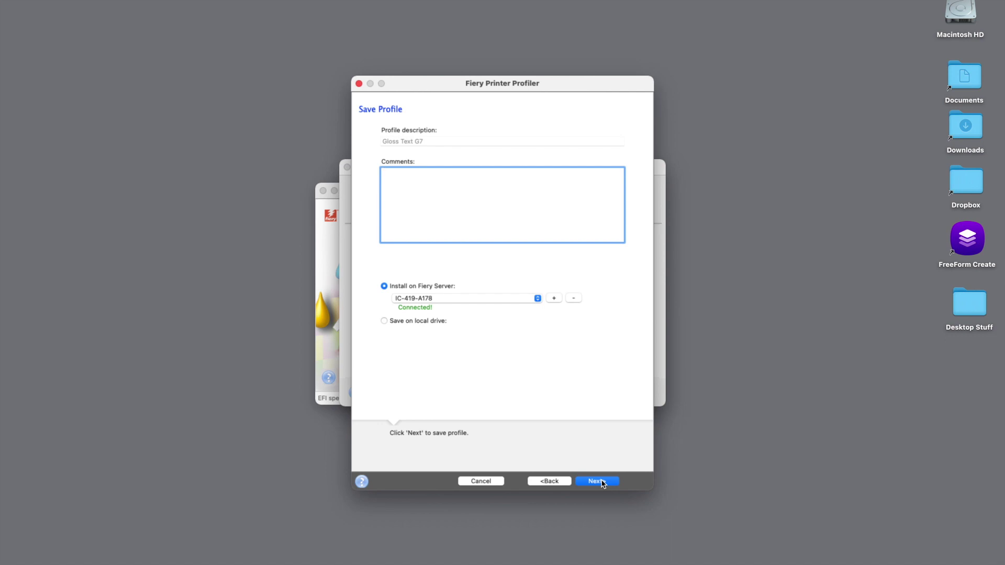
# Install Gloss Text G7 on Fiery server IC-419-A178 and finish the wizard with Done.
pyautogui.click(602, 482)
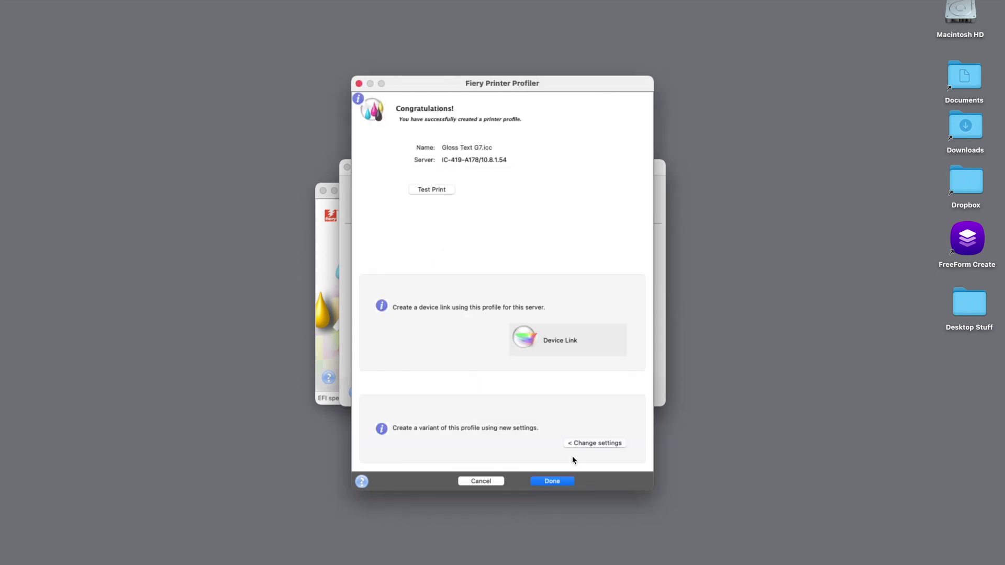
pyautogui.click(555, 481)
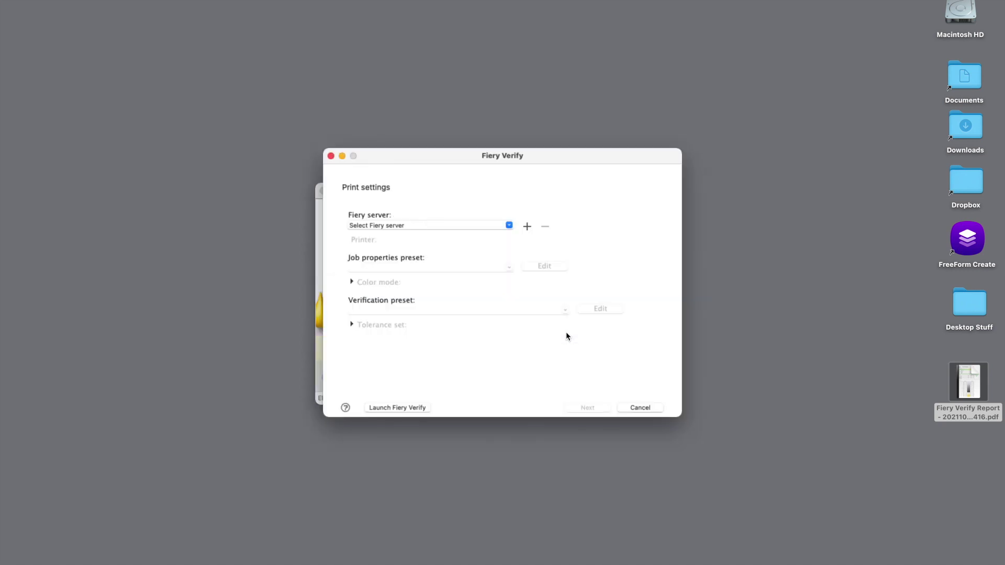
# Select Fiery server IC-419-A178 and the Gloss Text G7 job properties preset.
pyautogui.click(508, 223)
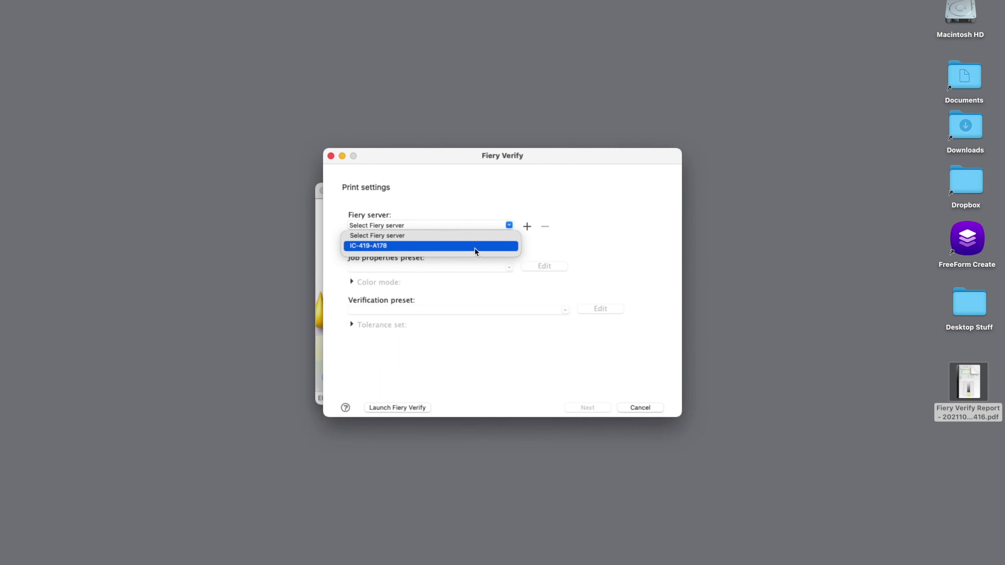
pyautogui.press('Return')
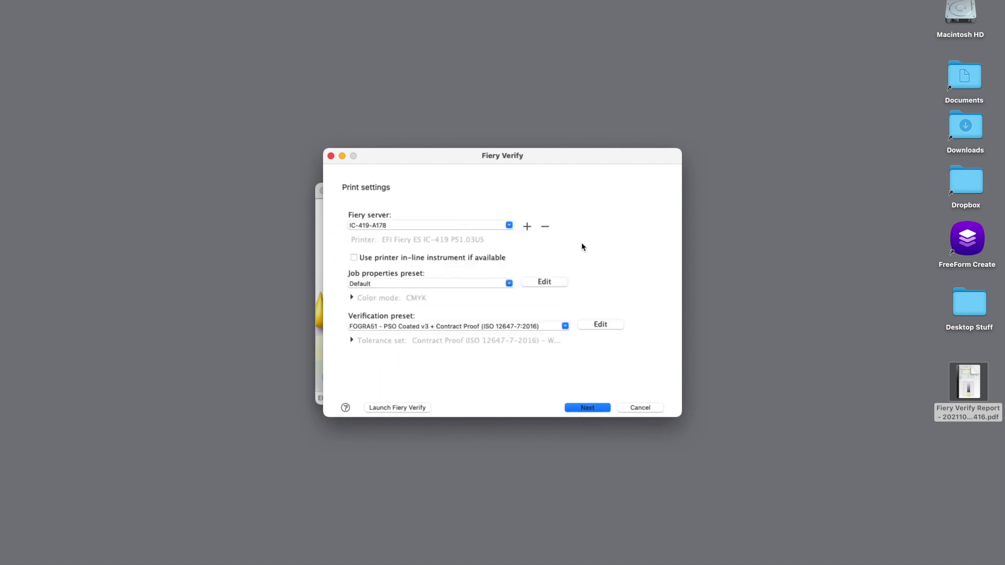
pyautogui.click(508, 285)
pyautogui.scroll(-3, 429, 361)
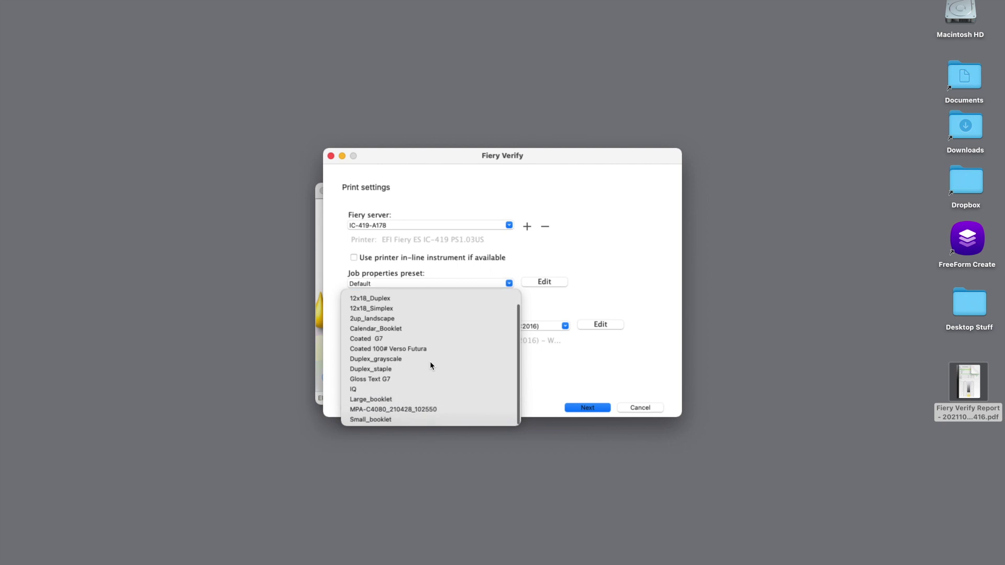
pyautogui.click(387, 380)
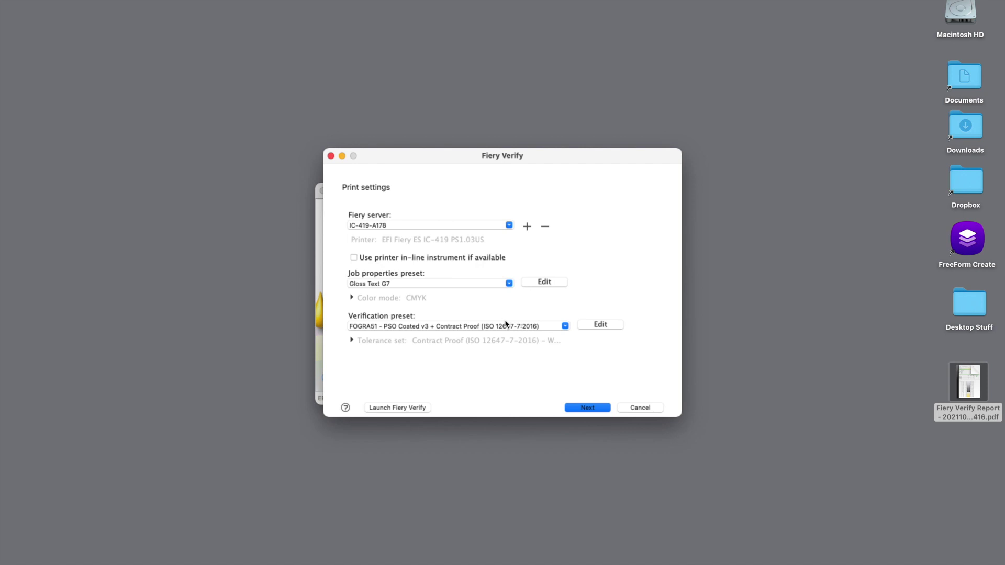
# Choose the G7 Targeted verification preset and begin measuring the P2P51 chart.
pyautogui.click(565, 326)
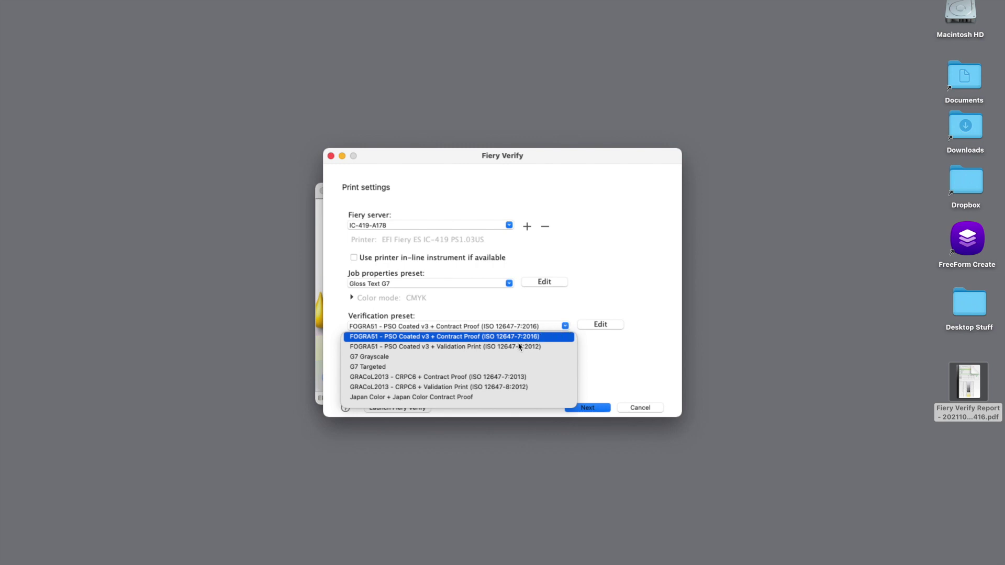
pyautogui.click(373, 369)
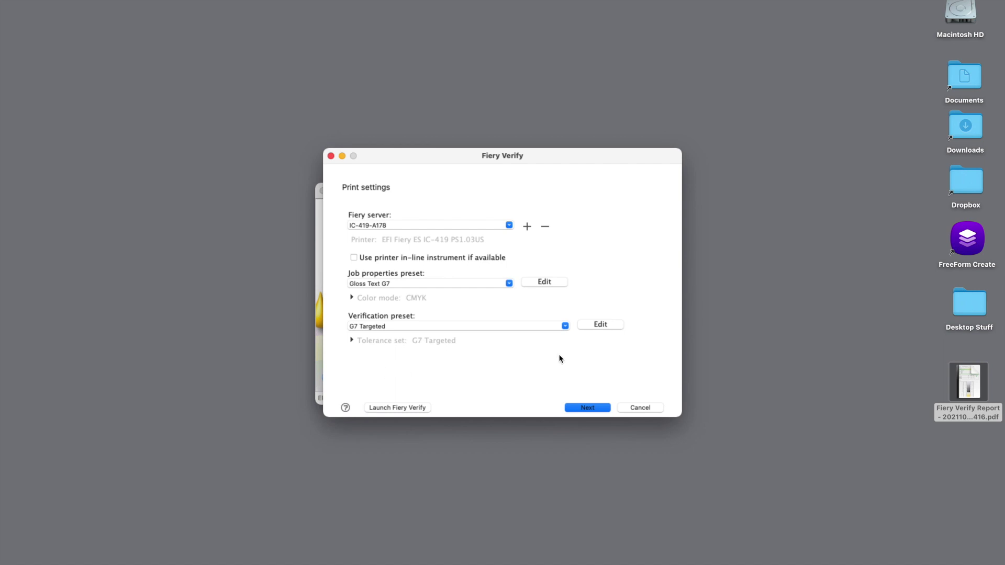
pyautogui.click(593, 408)
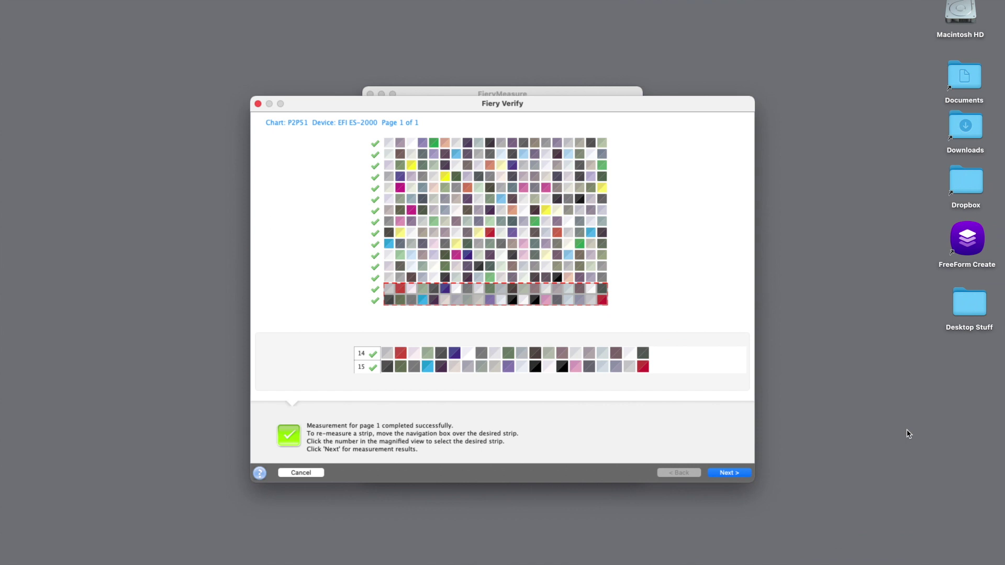
# Show the PASSED G7 Targeted result with its detailed ΔE 00, ΔCh and ΔL tolerances.
pyautogui.click(728, 472)
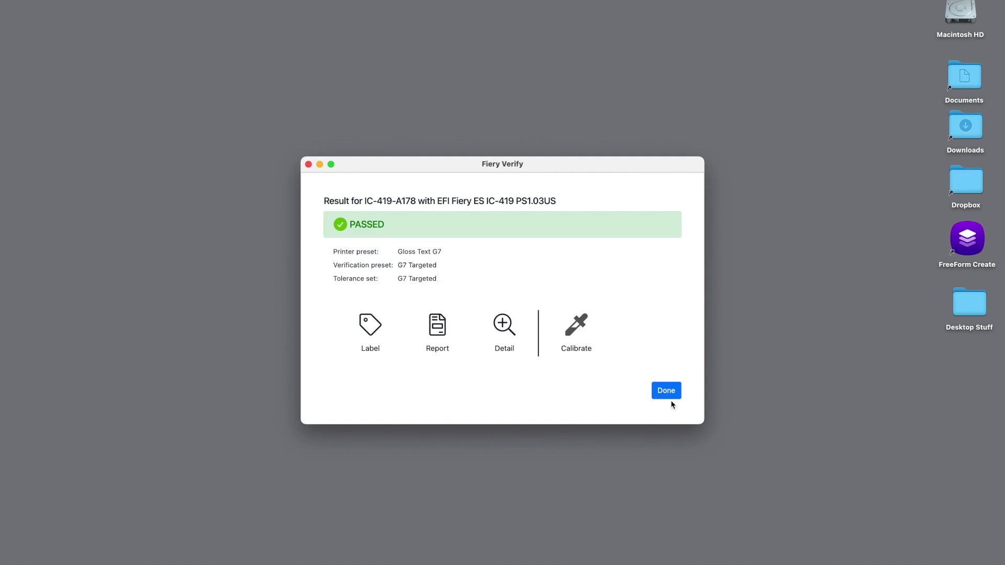
pyautogui.click(504, 327)
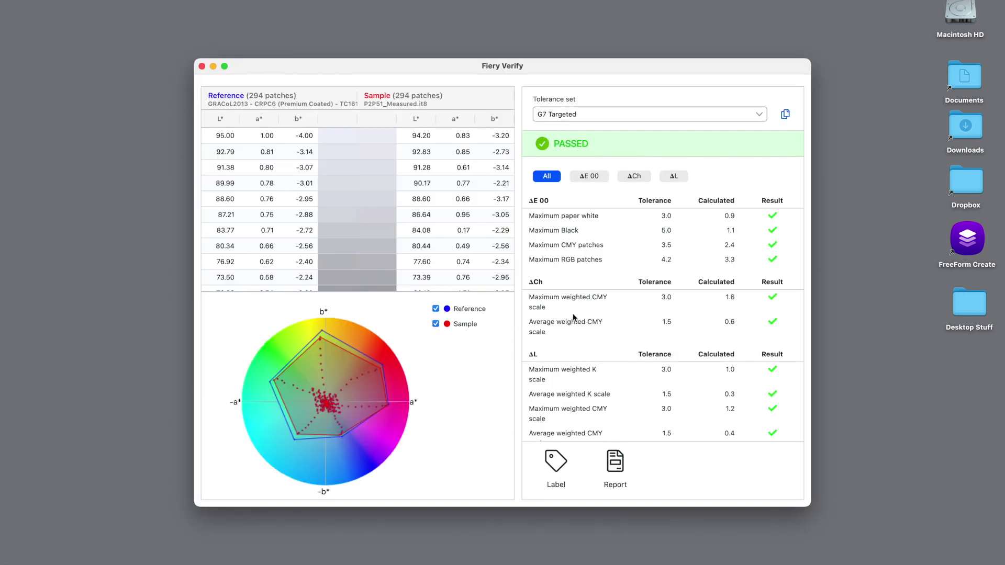
# Open the G7 Targeted verification label as a PDF.
pyautogui.scroll(-1, 572, 328)
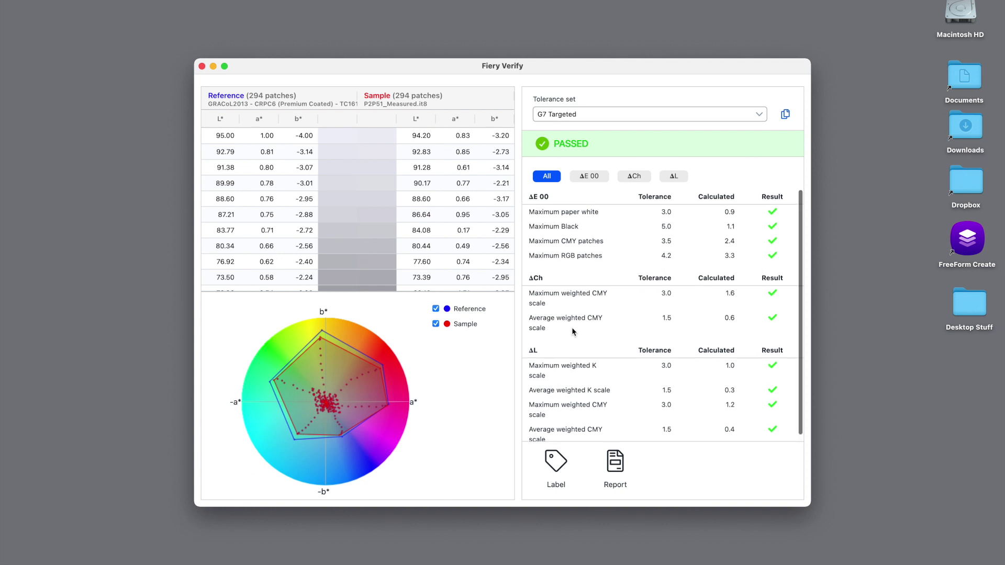
pyautogui.scroll(1, 572, 327)
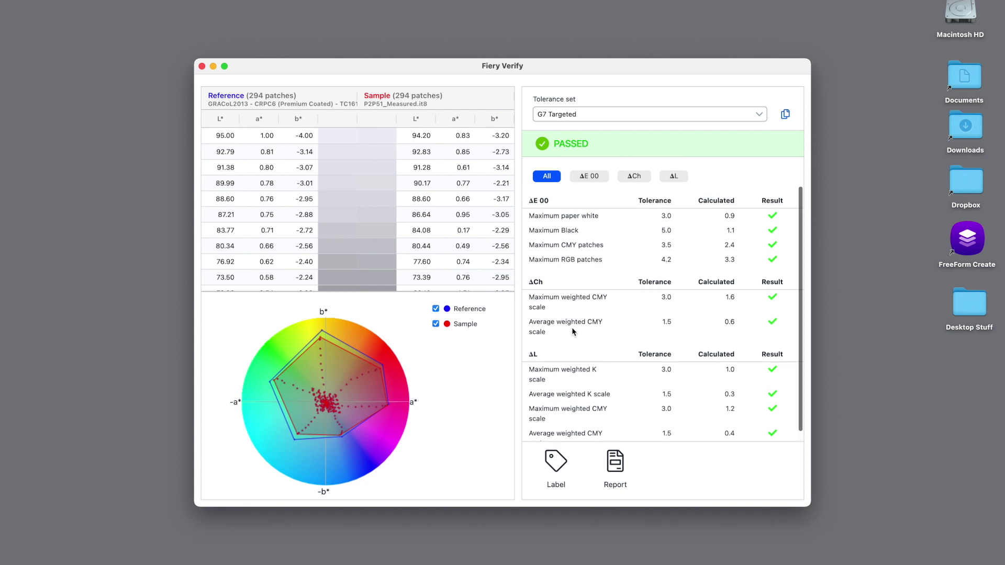
pyautogui.click(556, 469)
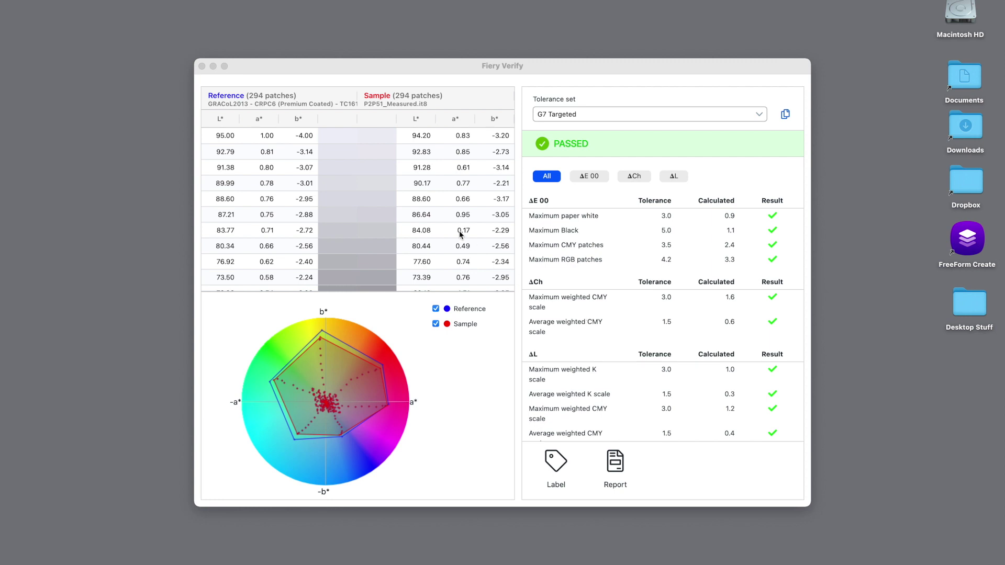
# Inspect the magenta, yellow and greenish near-neutral patch measurements in the results table.
pyautogui.scroll(-5, 454, 240)
pyautogui.scroll(-5, 454, 240)
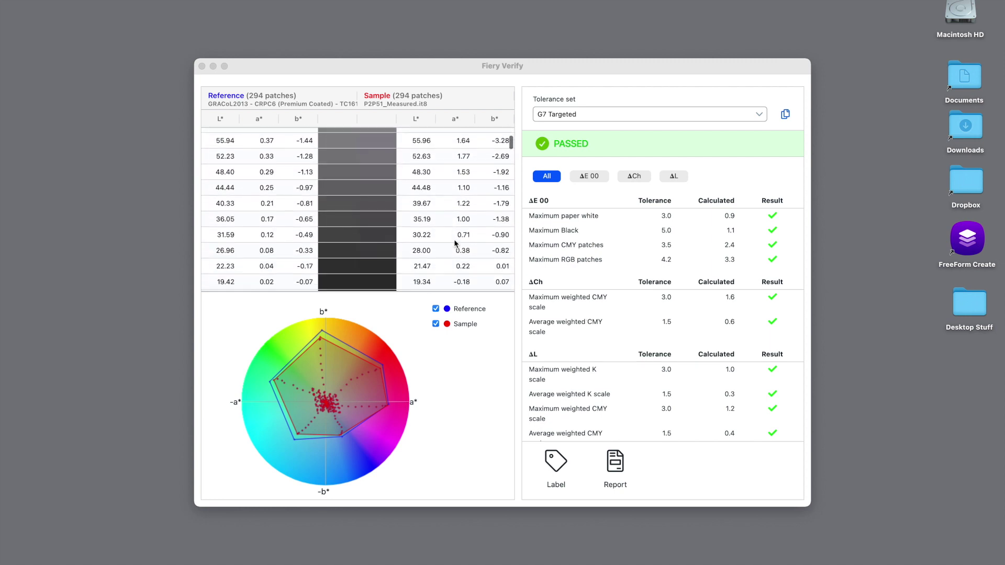
pyautogui.click(369, 410)
pyautogui.click(370, 409)
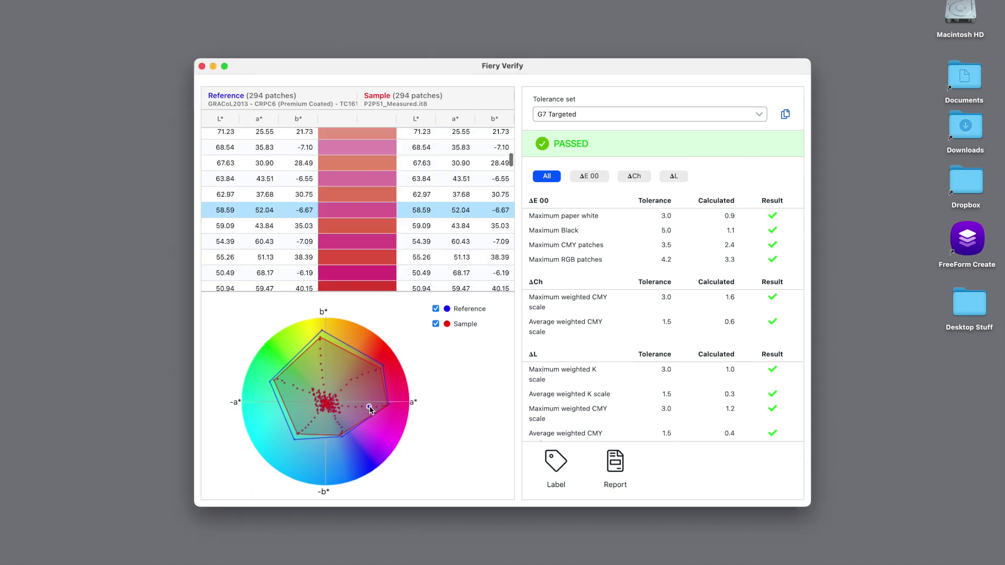
pyautogui.click(321, 341)
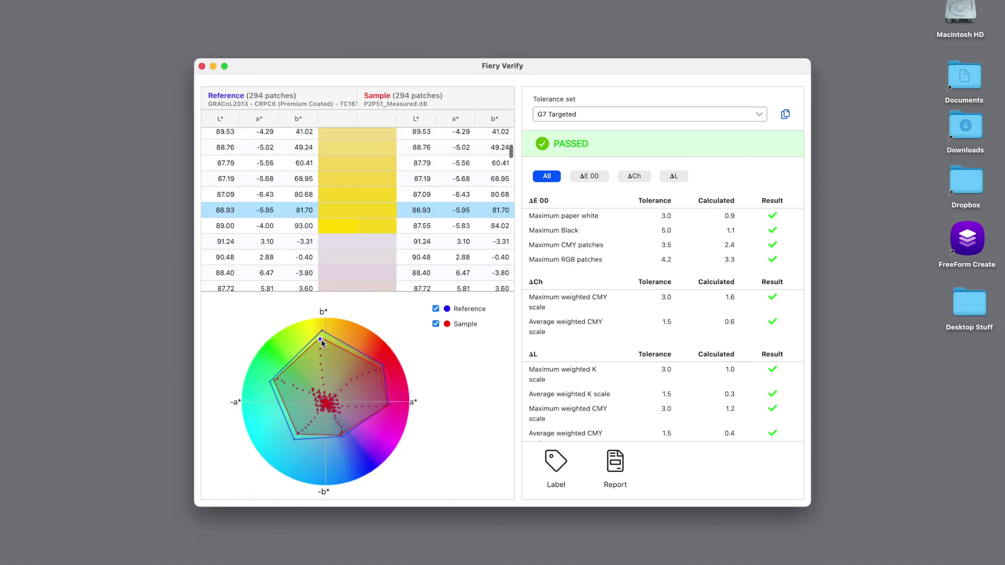
pyautogui.click(314, 391)
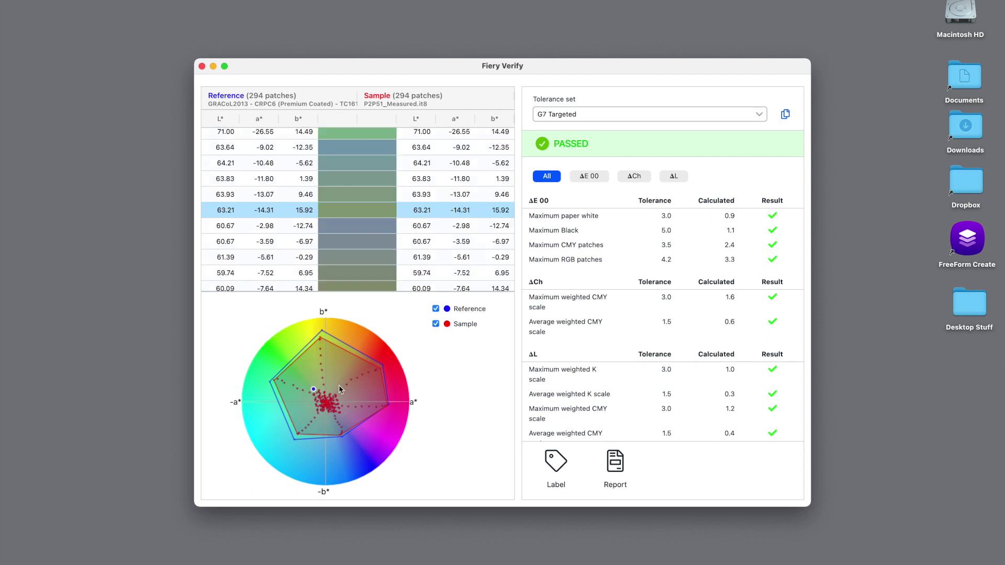
# Create the PDF verification report, save it to the Desktop, and open it.
pyautogui.click(615, 464)
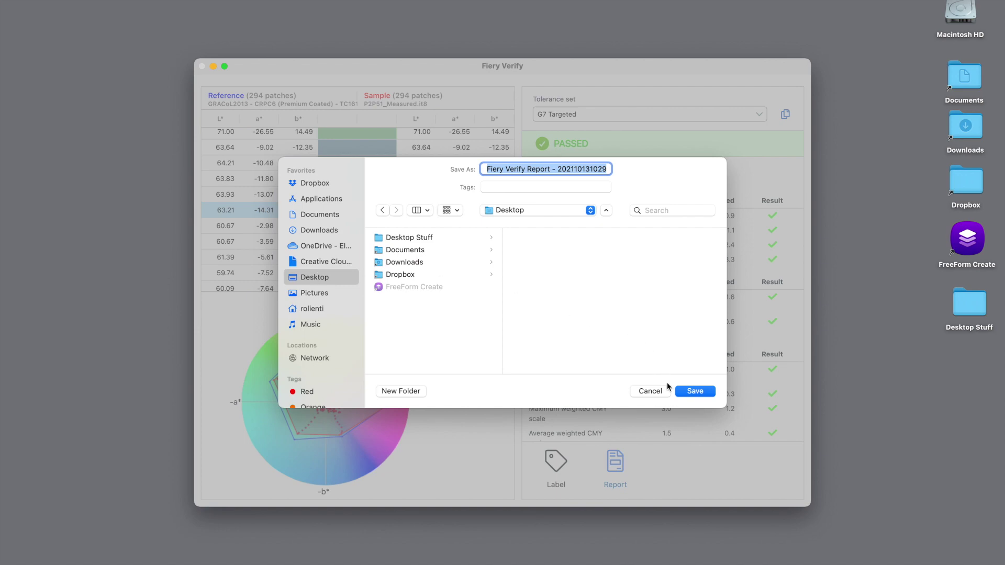
pyautogui.click(700, 395)
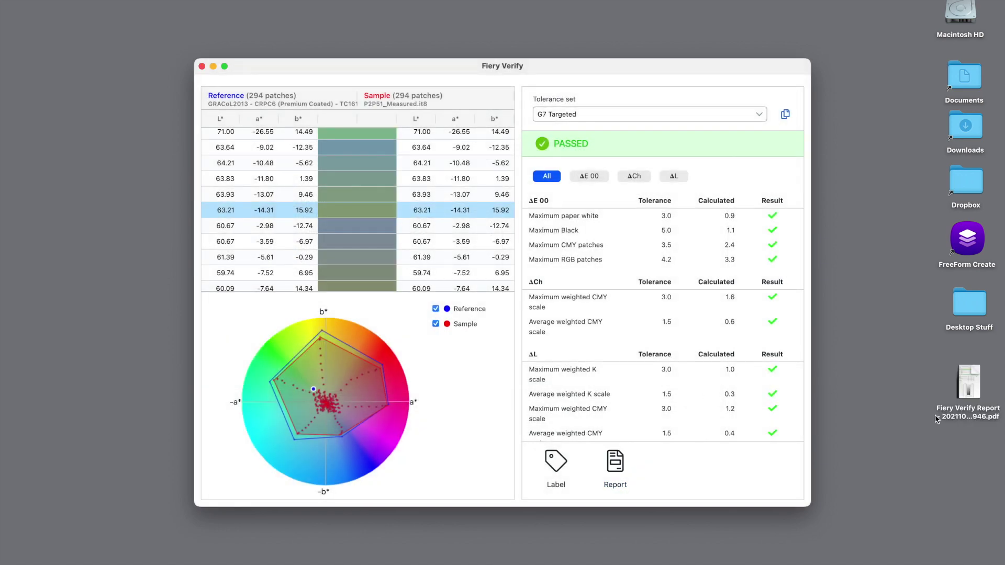
pyautogui.doubleClick(974, 387)
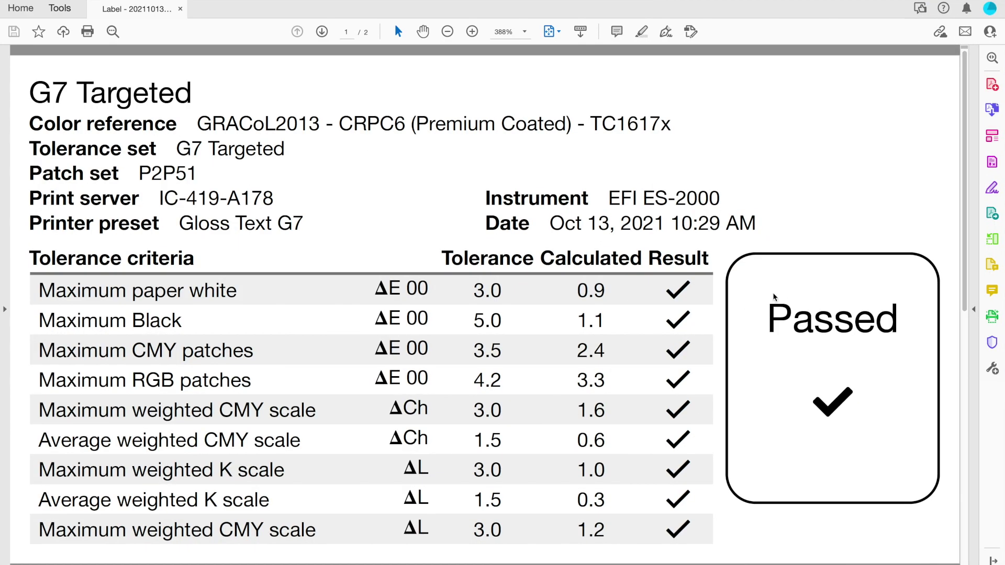
# Scroll through the Passed Result Summary and per-patch Lab measurement pages, then back up.
pyautogui.scroll(-5, 773, 296)
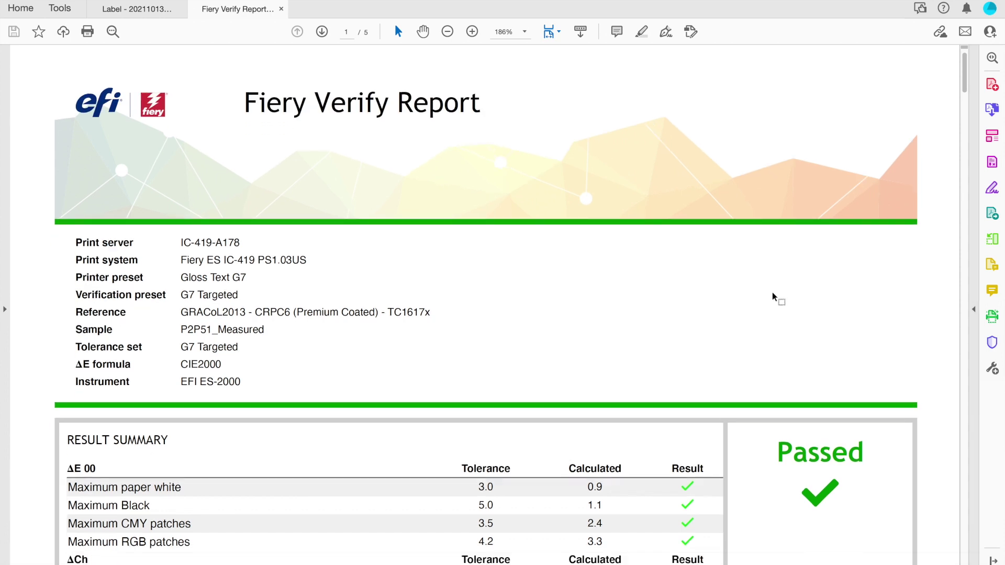
pyautogui.scroll(-7, 773, 295)
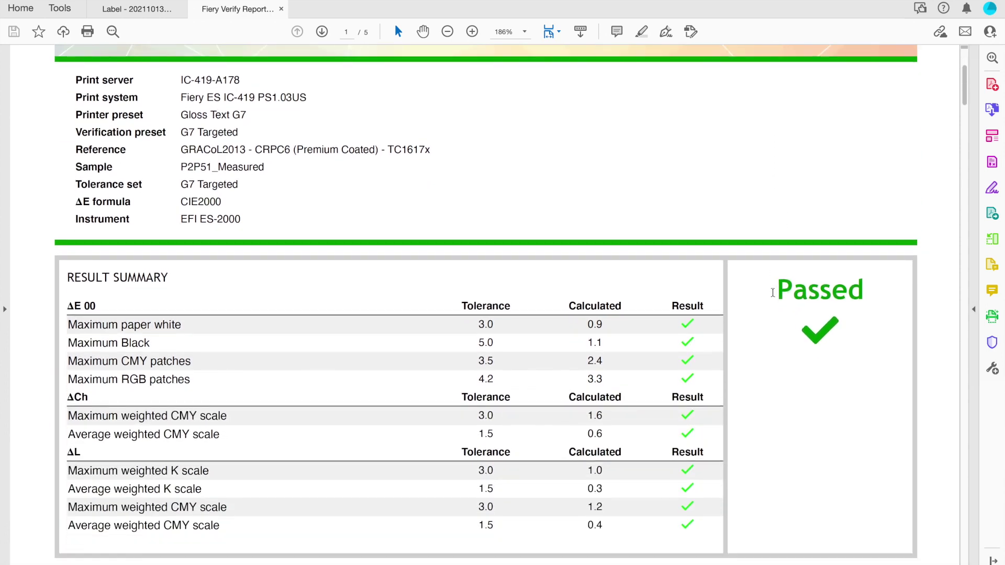
pyautogui.scroll(-10, 773, 296)
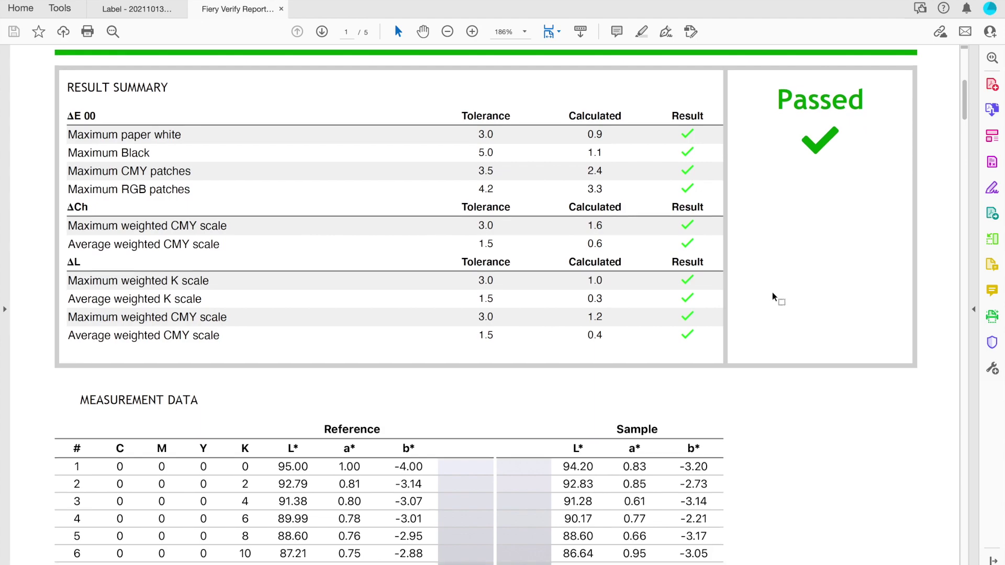
pyautogui.scroll(-14, 773, 297)
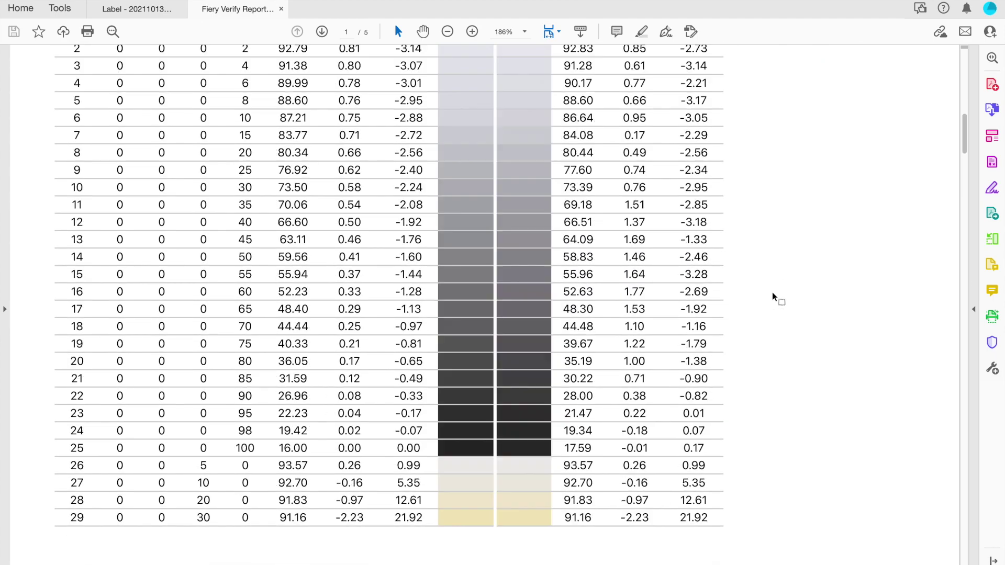
pyautogui.scroll(-15, 772, 296)
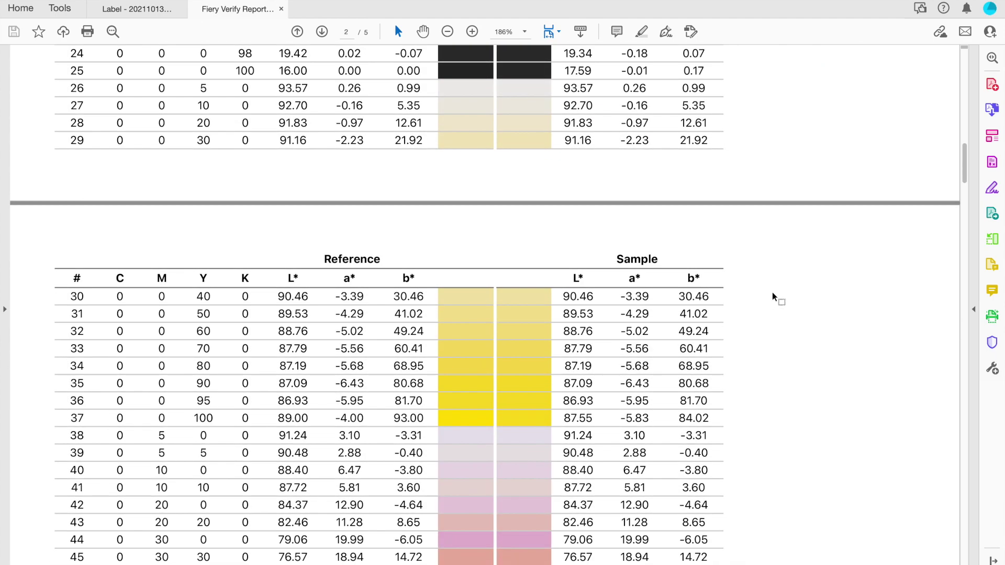
pyautogui.scroll(-12, 772, 297)
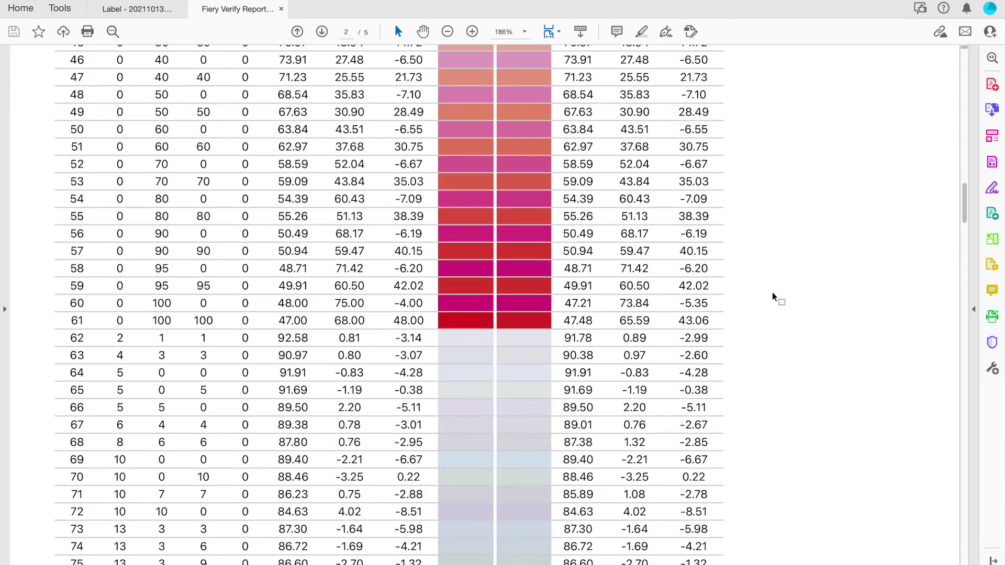
pyautogui.scroll(-8, 773, 297)
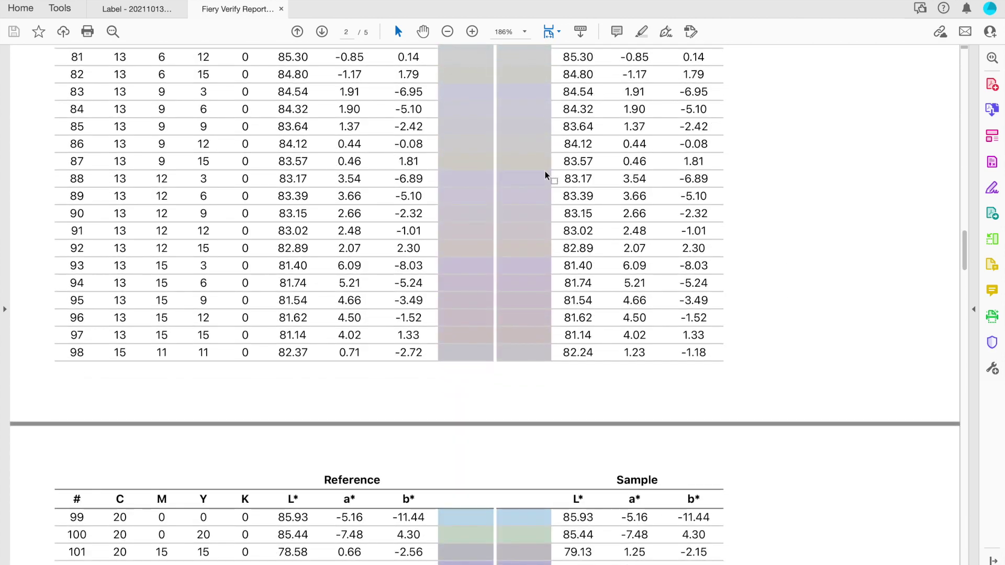
pyautogui.scroll(20, 546, 176)
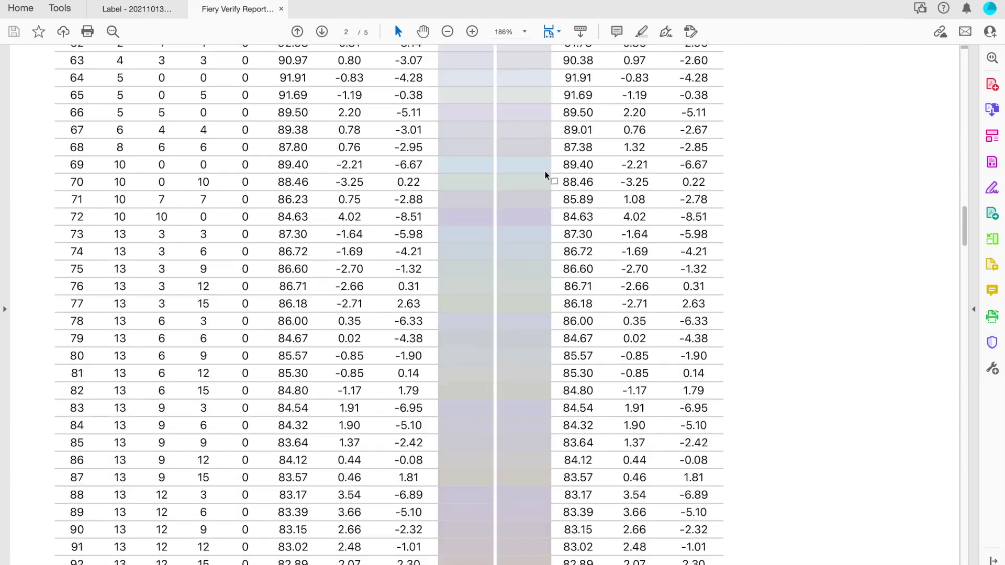